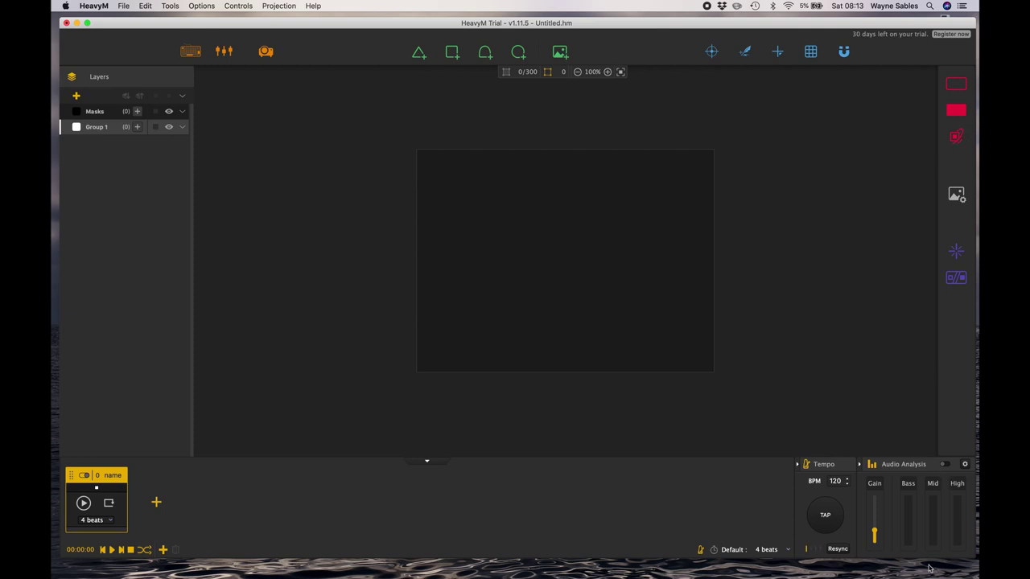
Tap out the tempo beat, place a triangle face on the canvas, and zoom in
{"action": "left_click", "coordinate": [827, 505]}
{"action": "left_click", "coordinate": [826, 506]}
{"action": "left_click_drag", "start_coordinate": [418, 55], "coordinate": [485, 254]}
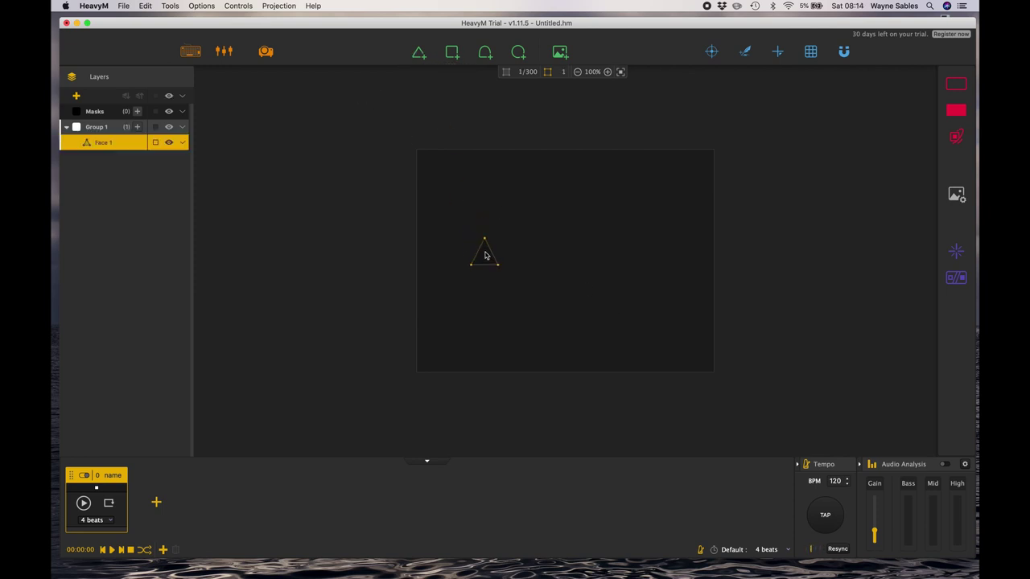
{"action": "left_click", "coordinate": [608, 72]}
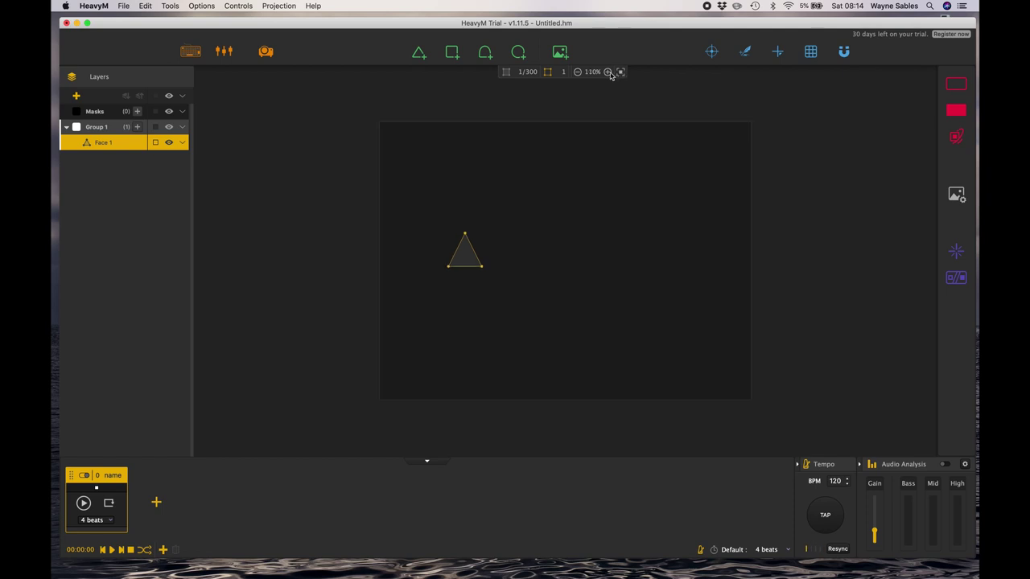
{"action": "left_click", "coordinate": [608, 72]}
{"action": "left_click", "coordinate": [608, 72]}
{"action": "left_click", "coordinate": [608, 73]}
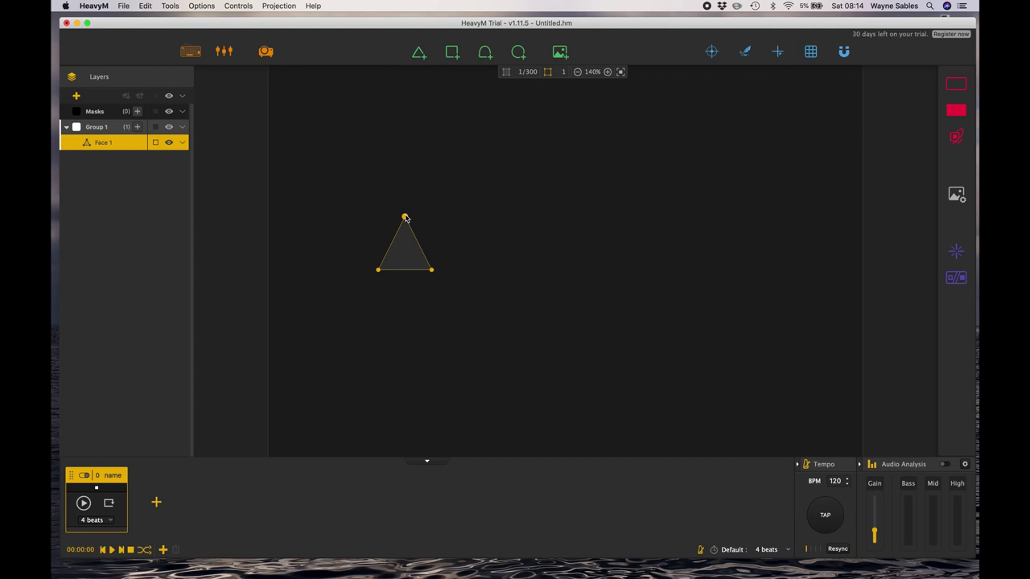
{"action": "left_click_drag", "start_coordinate": [404, 217], "coordinate": [405, 184]}
{"action": "key", "text": "super+z"}
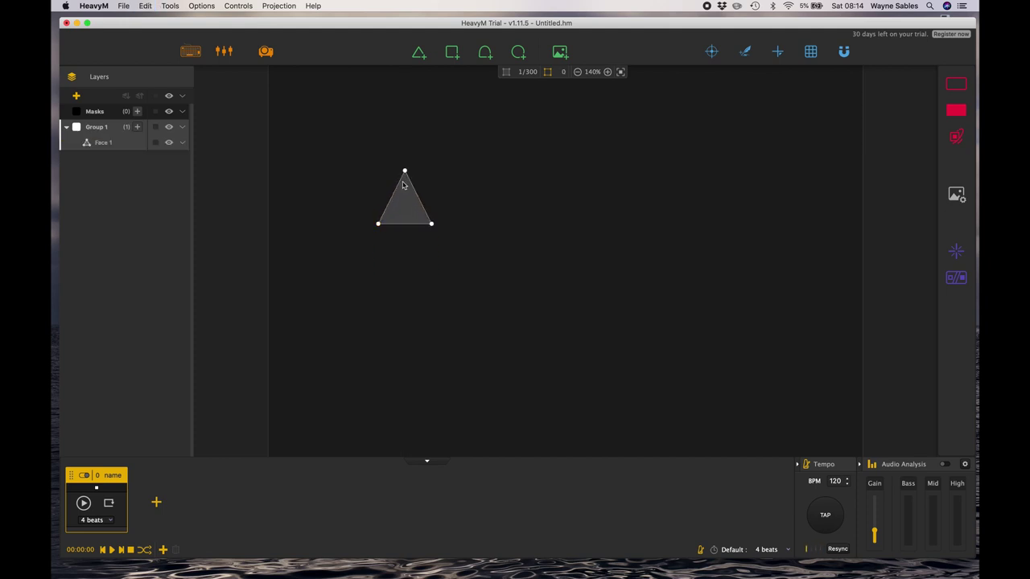
Drag the triangle's bottom corners down and outward into a larger, evenly proportioned upright triangle
{"action": "left_click", "coordinate": [431, 224]}
{"action": "left_click_drag", "start_coordinate": [452, 182], "coordinate": [354, 279]}
{"action": "left_click", "coordinate": [431, 223], "text": "shift"}
{"action": "left_click_drag", "start_coordinate": [431, 224], "coordinate": [477, 278]}
{"action": "key", "text": "Down"}
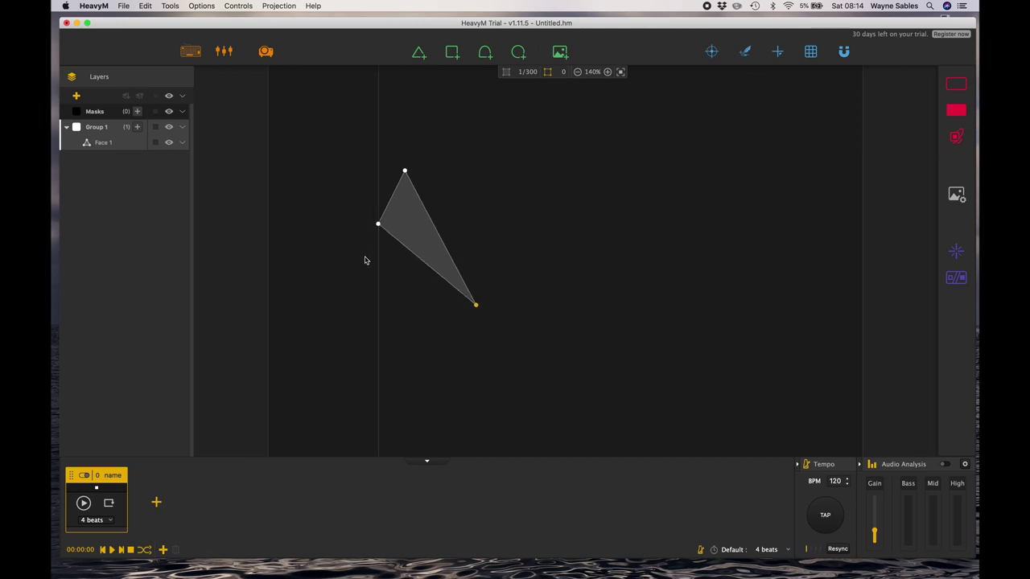
{"action": "key", "text": "Up"}
{"action": "left_click_drag", "start_coordinate": [371, 215], "coordinate": [526, 180]}
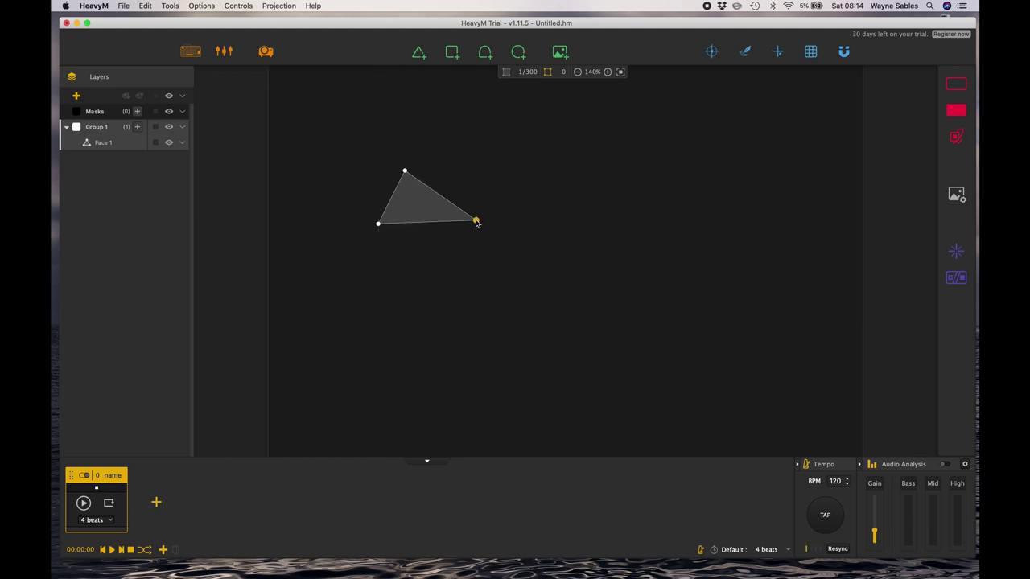
{"action": "left_click_drag", "start_coordinate": [475, 222], "coordinate": [475, 266]}
{"action": "left_click_drag", "start_coordinate": [378, 224], "coordinate": [358, 270]}
{"action": "left_click_drag", "start_coordinate": [475, 266], "coordinate": [460, 268]}
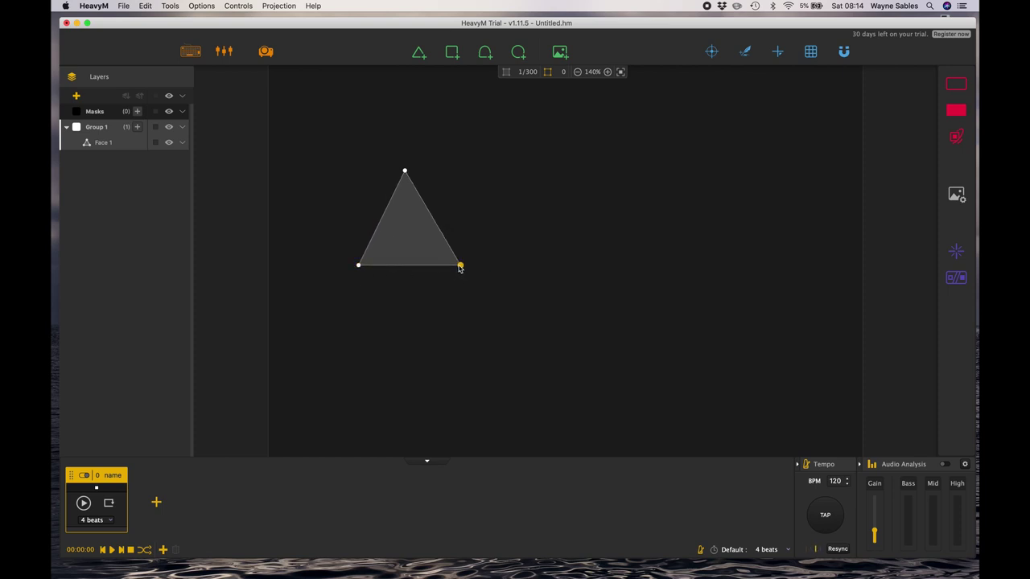
{"action": "left_click", "coordinate": [404, 169]}
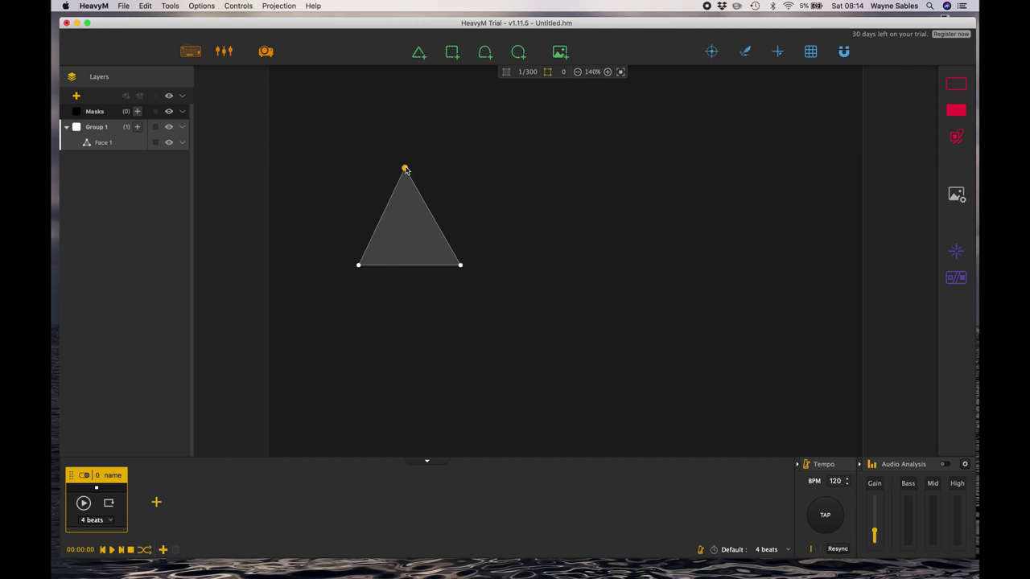
Add a square face beside the triangle and pull its top corners up and outward
{"action": "left_click", "coordinate": [452, 53]}
{"action": "left_click", "coordinate": [566, 201]}
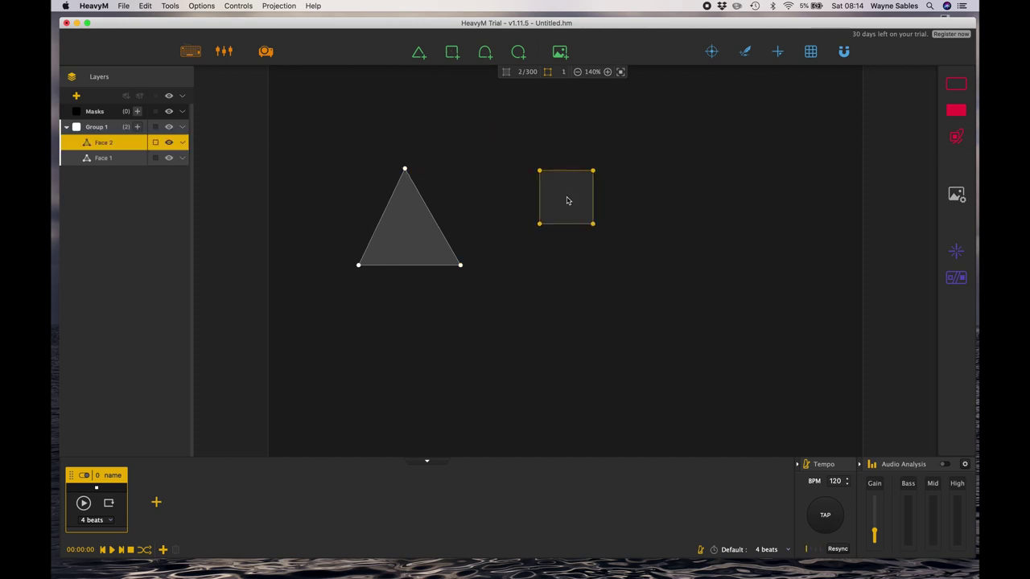
{"action": "scroll", "coordinate": [566, 201], "scroll_direction": "down", "scroll_amount": 5}
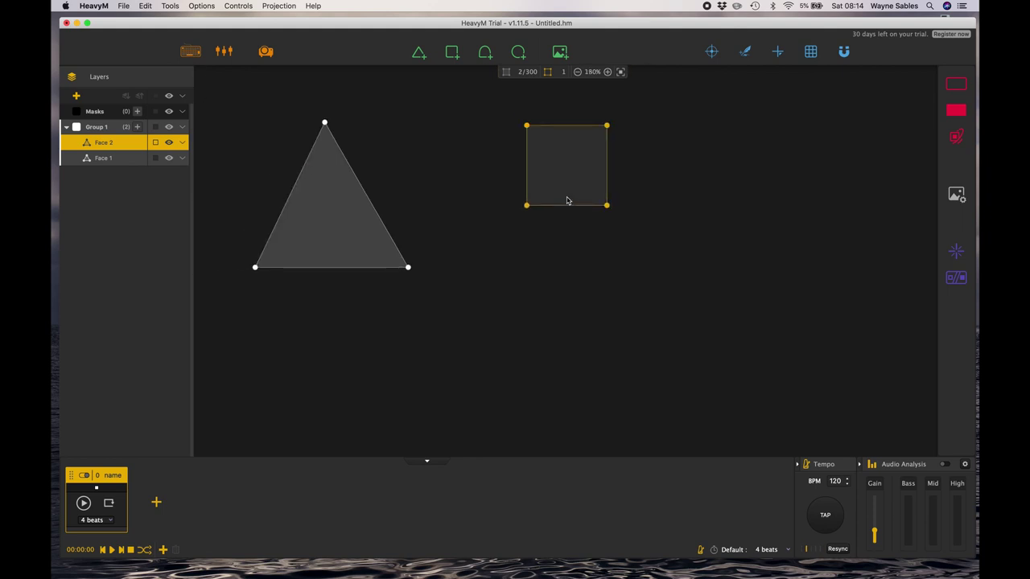
{"action": "left_click_drag", "start_coordinate": [566, 201], "coordinate": [541, 242]}
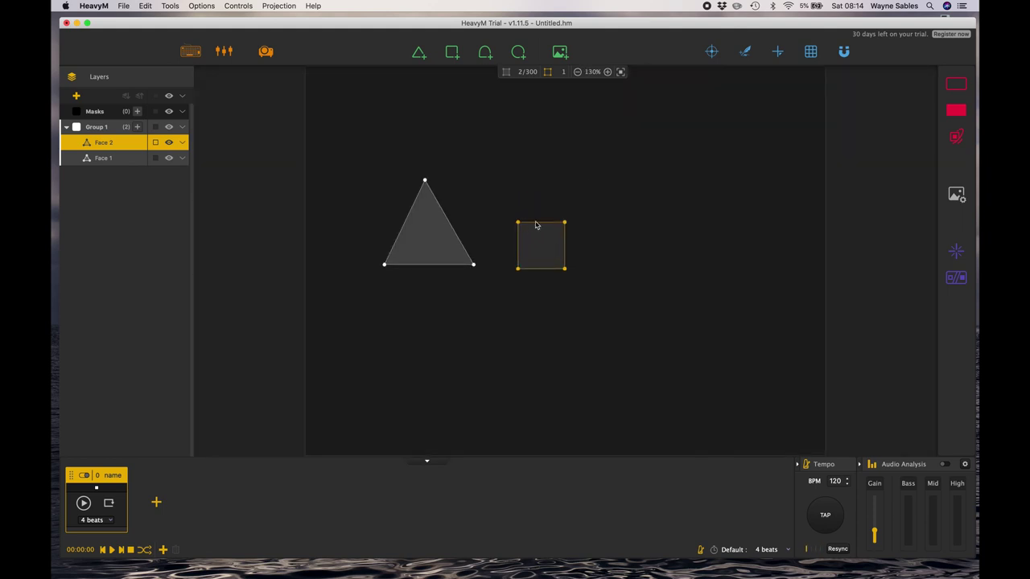
{"action": "left_click_drag", "start_coordinate": [565, 223], "coordinate": [606, 151]}
{"action": "left_click_drag", "start_coordinate": [518, 222], "coordinate": [501, 165]}
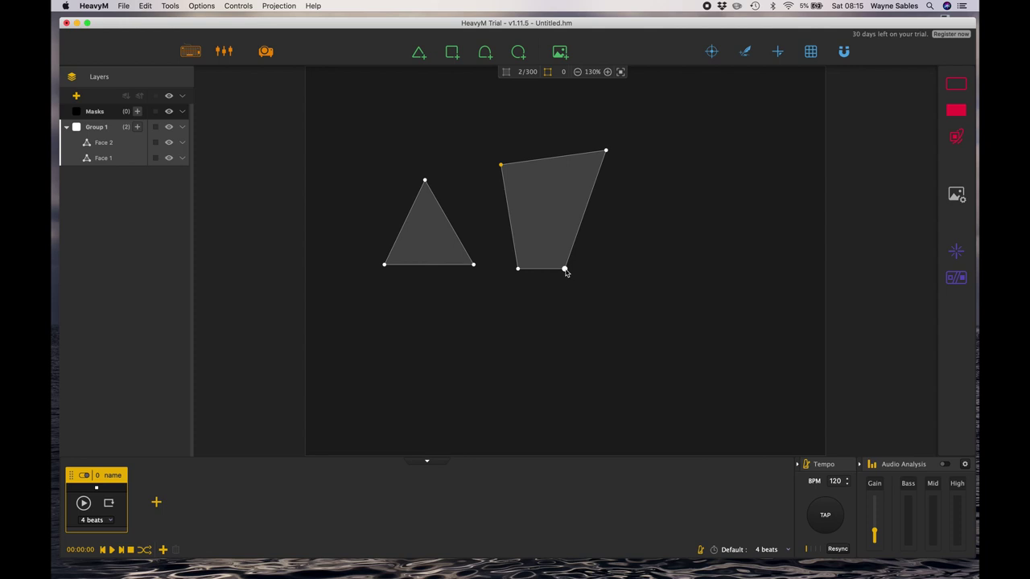
Widen the square's base and level its top and bottom edges, with the base matching the triangle's
{"action": "left_click_drag", "start_coordinate": [565, 271], "coordinate": [600, 272]}
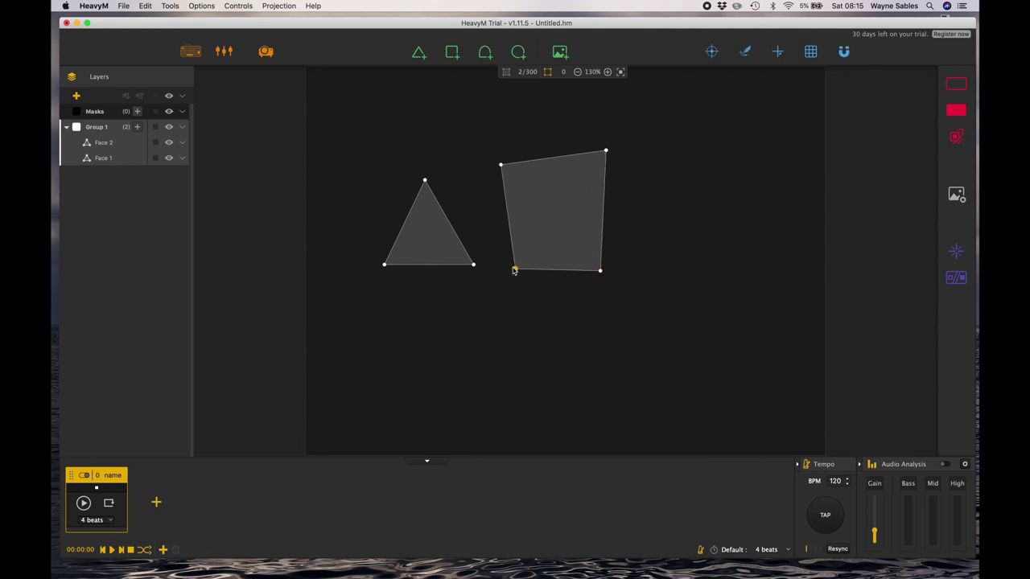
{"action": "left_click_drag", "start_coordinate": [514, 270], "coordinate": [499, 269]}
{"action": "left_click_drag", "start_coordinate": [606, 151], "coordinate": [606, 163]}
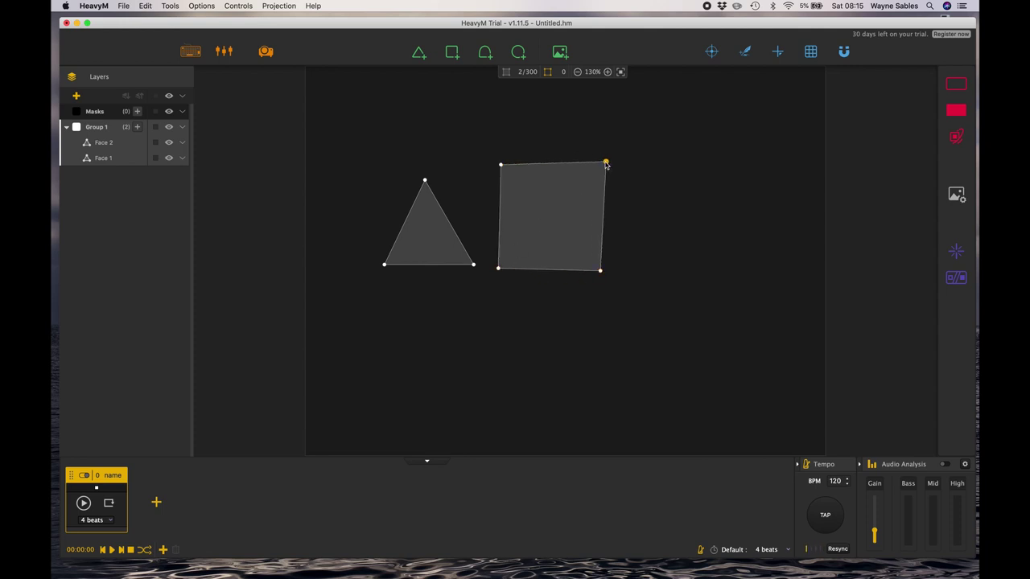
{"action": "left_click_drag", "start_coordinate": [600, 271], "coordinate": [600, 264]}
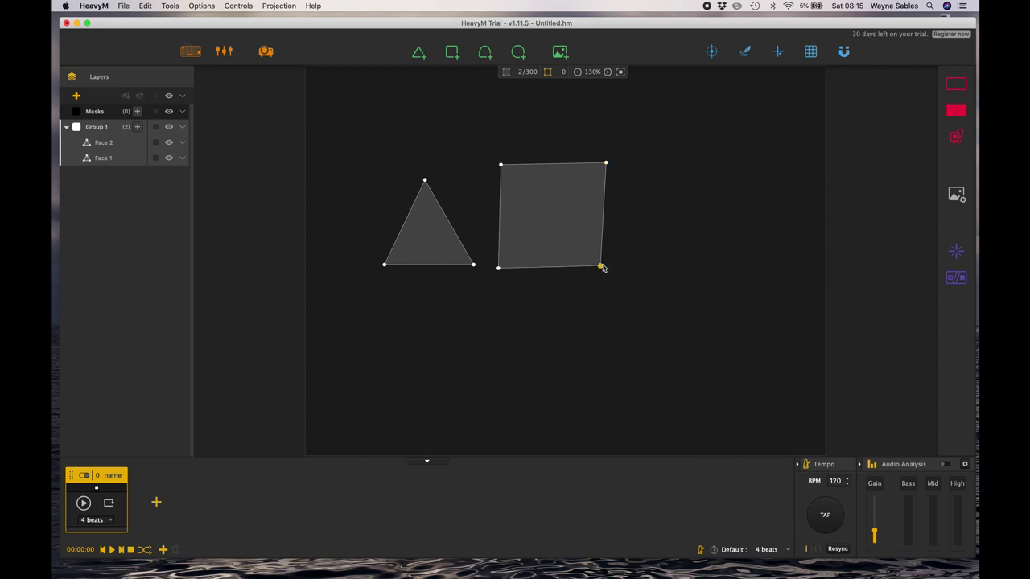
{"action": "left_click_drag", "start_coordinate": [498, 270], "coordinate": [499, 265]}
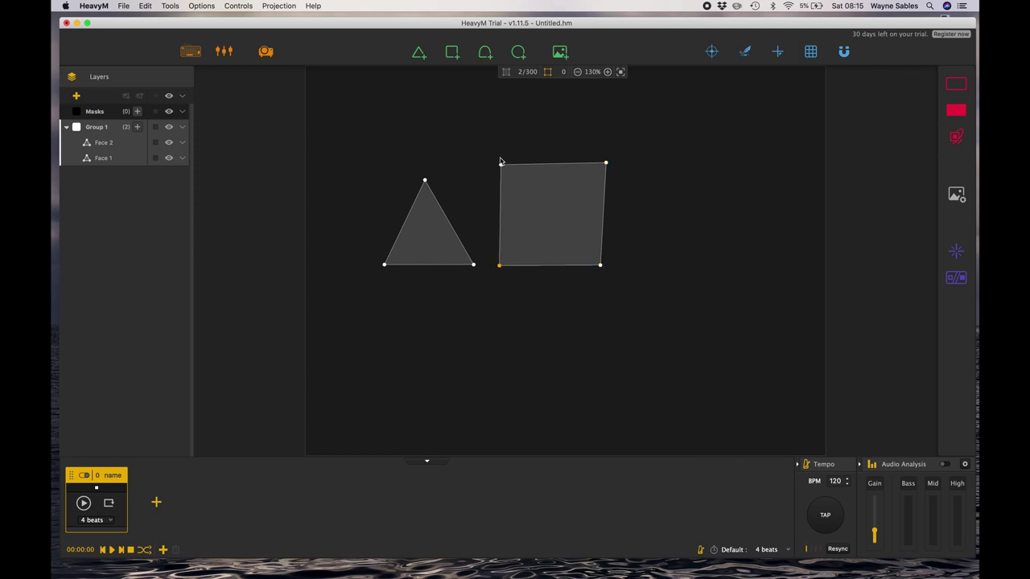
{"action": "left_click_drag", "start_coordinate": [500, 161], "coordinate": [501, 170]}
{"action": "left_click_drag", "start_coordinate": [606, 164], "coordinate": [603, 170]}
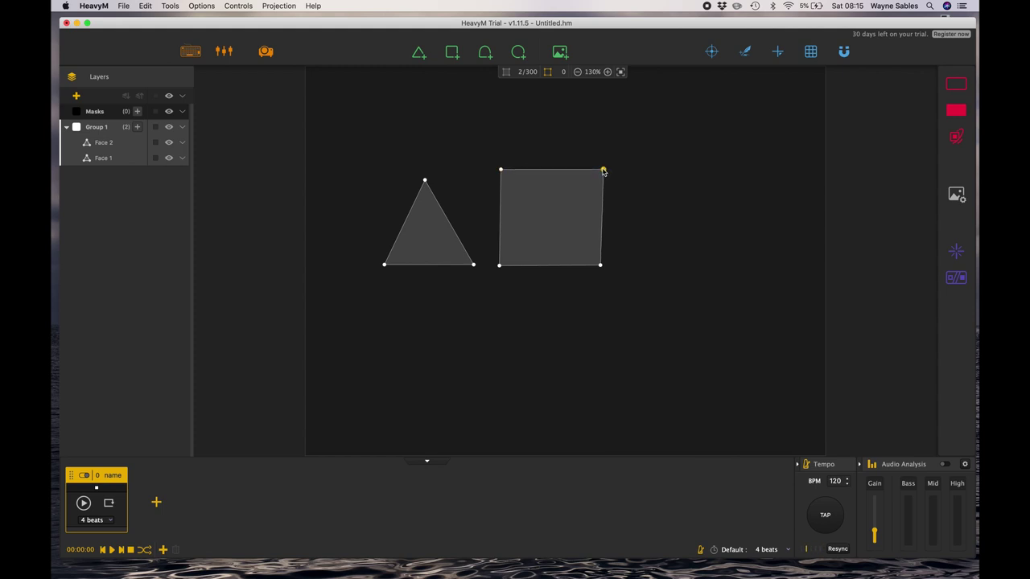
Place a bell-shaped arch face right of the square and raise its peak into a tall curve
{"action": "left_click", "coordinate": [485, 51]}
{"action": "left_click", "coordinate": [688, 236]}
{"action": "left_click_drag", "start_coordinate": [688, 236], "coordinate": [664, 163]}
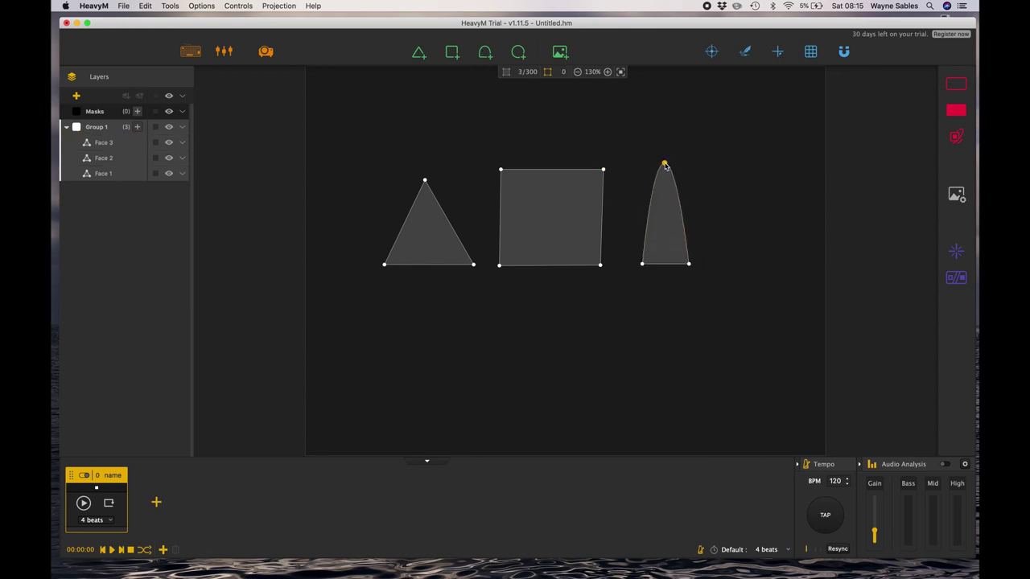
{"action": "left_click_drag", "start_coordinate": [660, 255], "coordinate": [699, 271]}
{"action": "left_click_drag", "start_coordinate": [653, 167], "coordinate": [661, 171]}
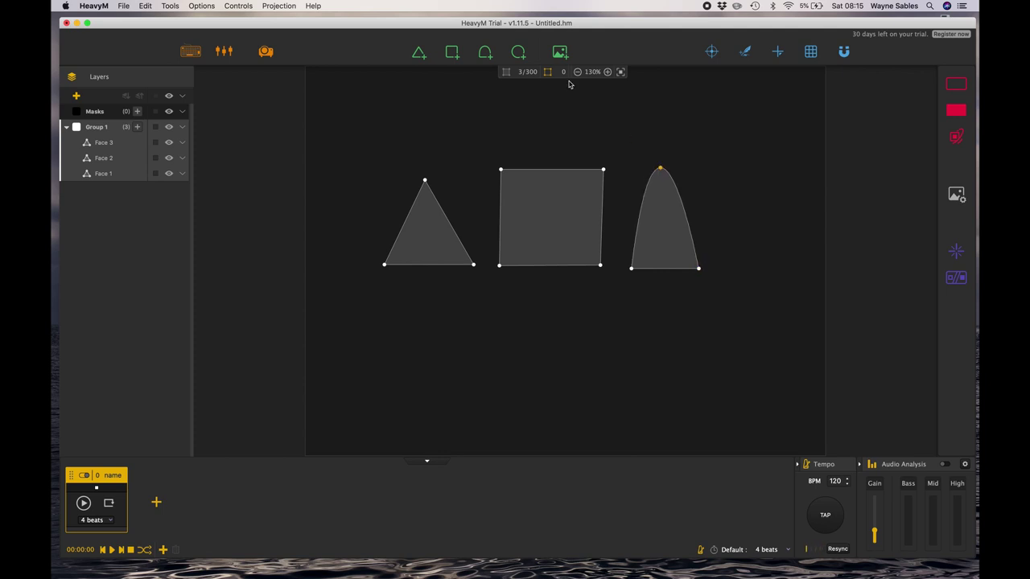
Place a circle face right of the arch and size it to roughly the square's height
{"action": "left_click", "coordinate": [519, 53]}
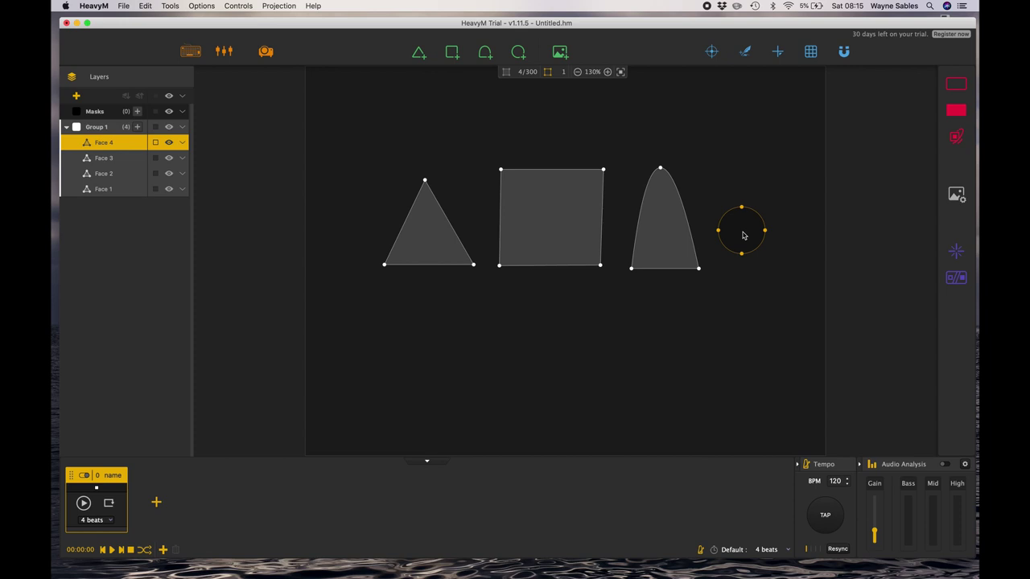
{"action": "left_click_drag", "start_coordinate": [743, 212], "coordinate": [741, 162]}
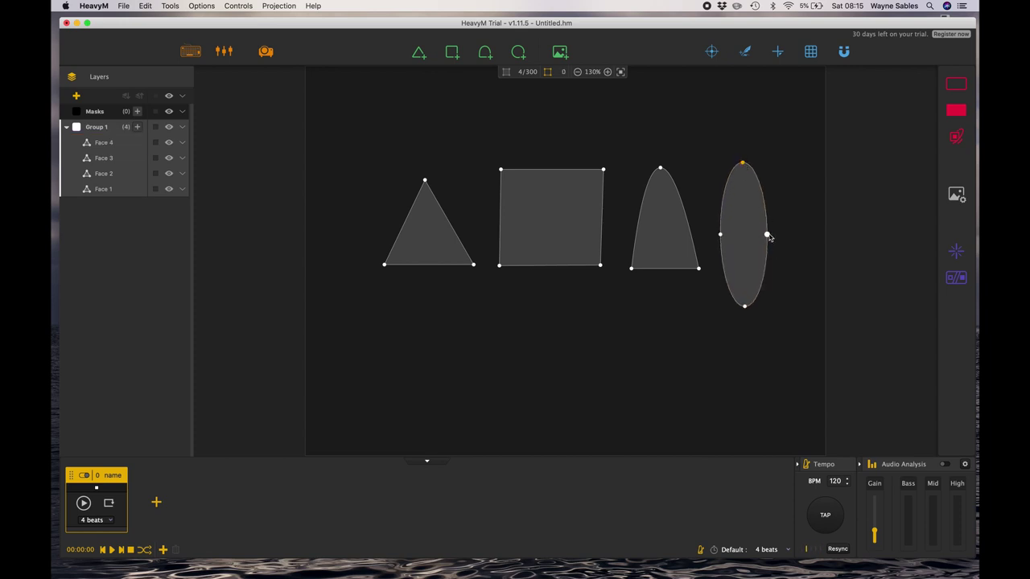
{"action": "left_click_drag", "start_coordinate": [767, 234], "coordinate": [792, 233]}
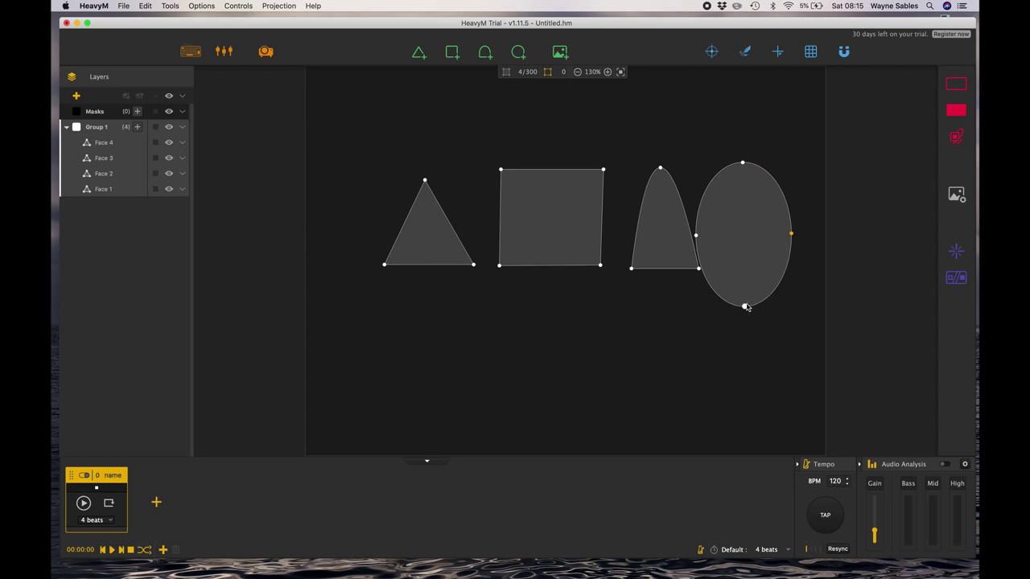
{"action": "left_click_drag", "start_coordinate": [743, 305], "coordinate": [752, 253]}
{"action": "scroll", "coordinate": [681, 312], "scroll_direction": "down", "scroll_amount": 5}
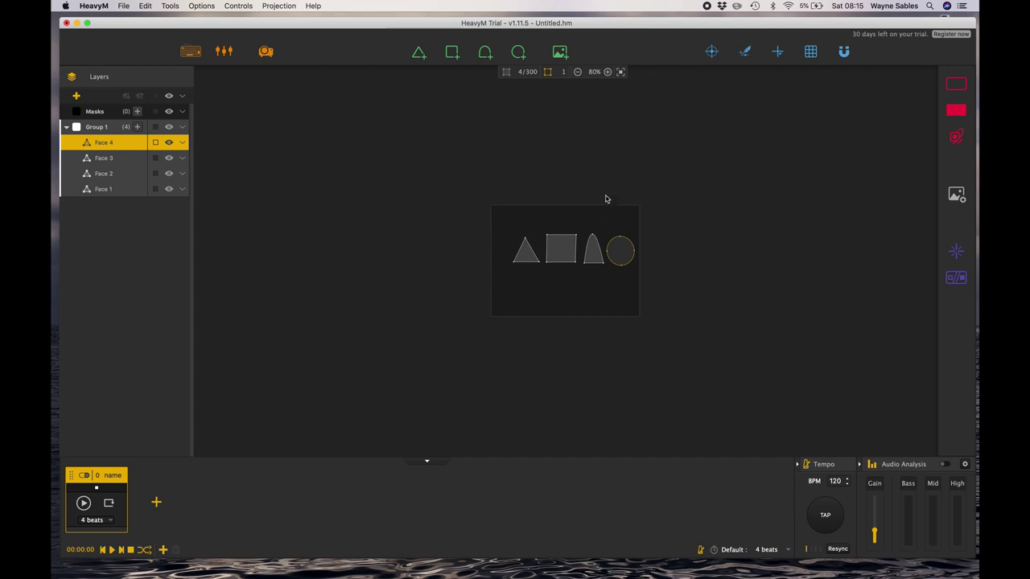
{"action": "scroll", "coordinate": [606, 224], "scroll_direction": "up", "scroll_amount": 5}
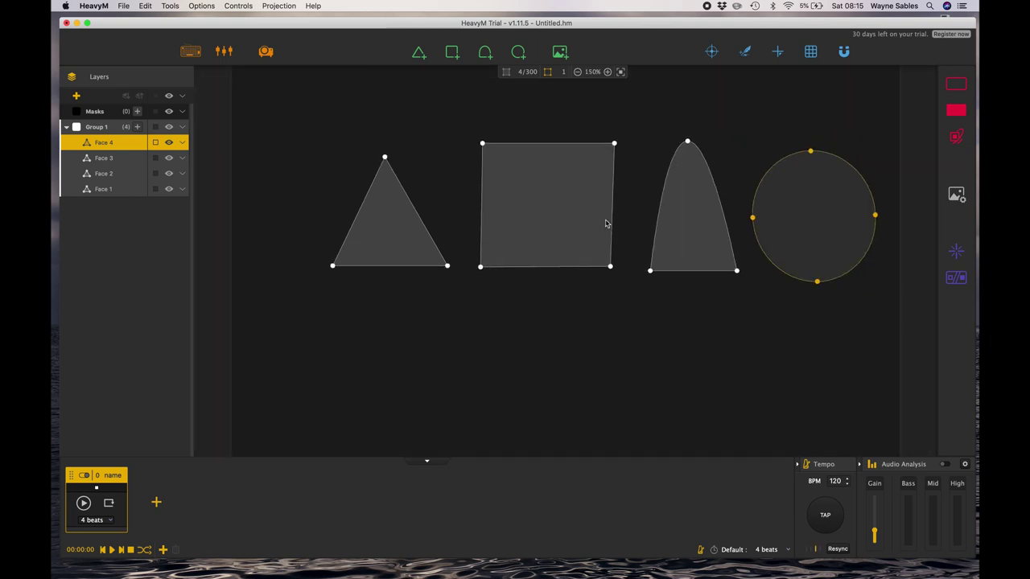
{"action": "right_click", "coordinate": [555, 223]}
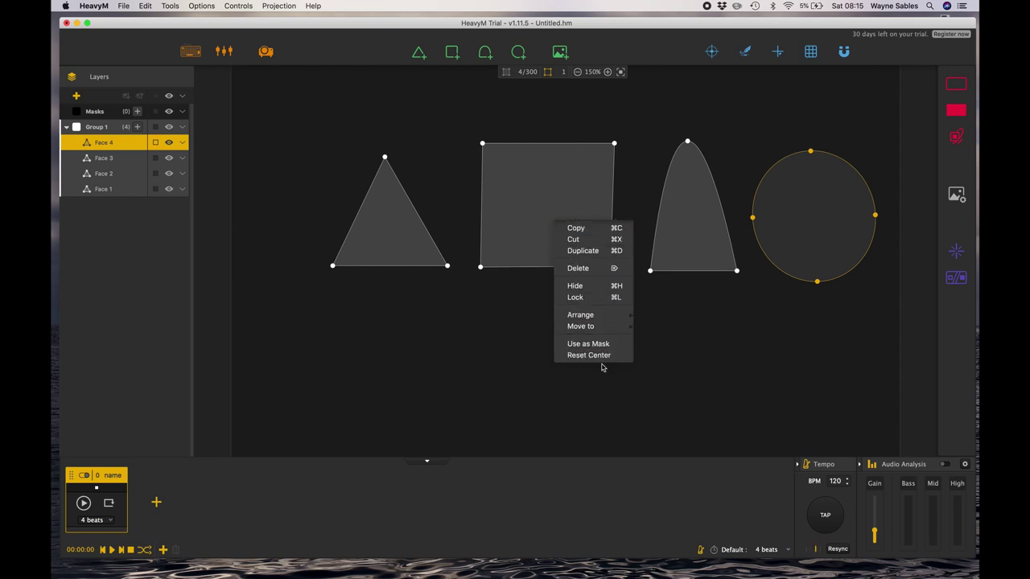
{"action": "left_click", "coordinate": [673, 366]}
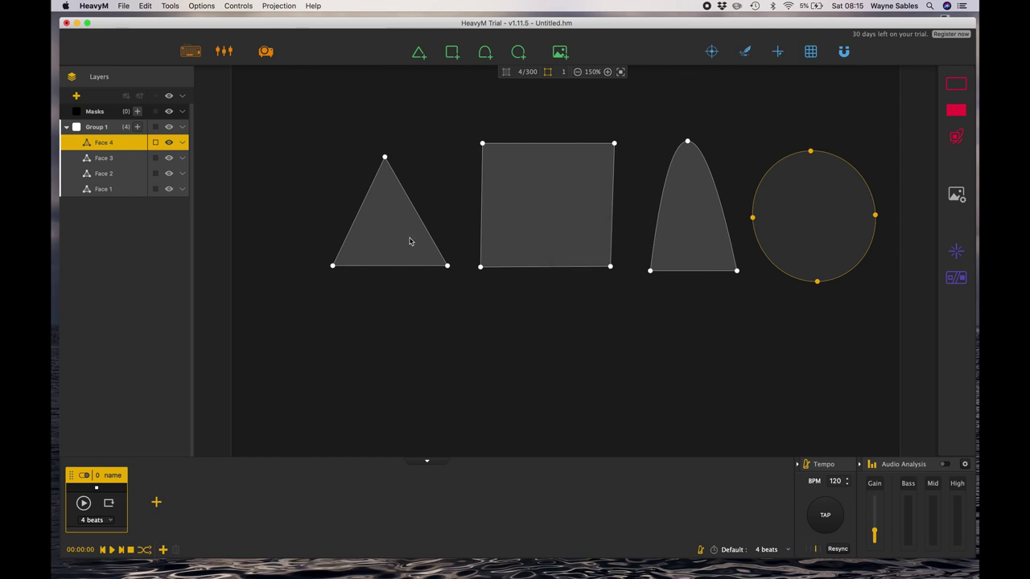